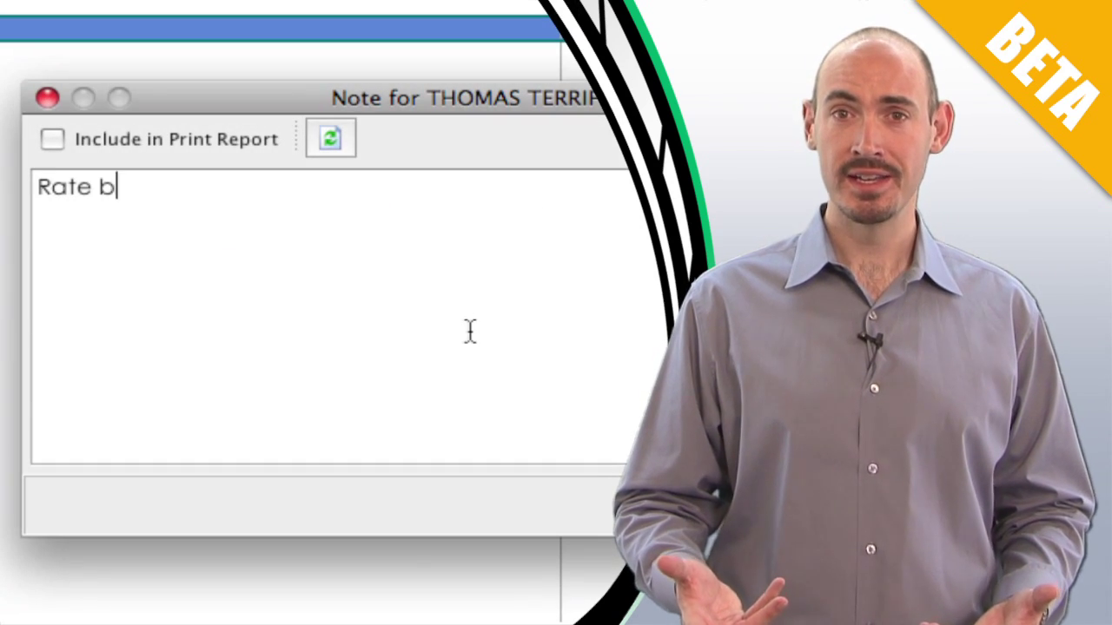
- Review the CAST category note warning of dramatic increases and keep it included in print reports
text(on )
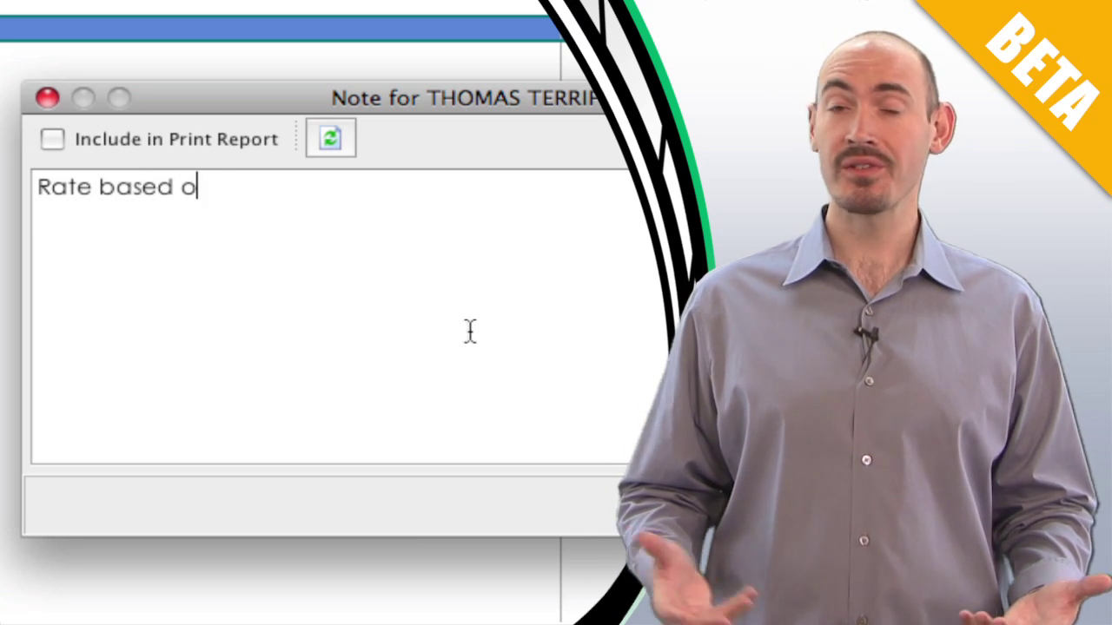
text(shooting)
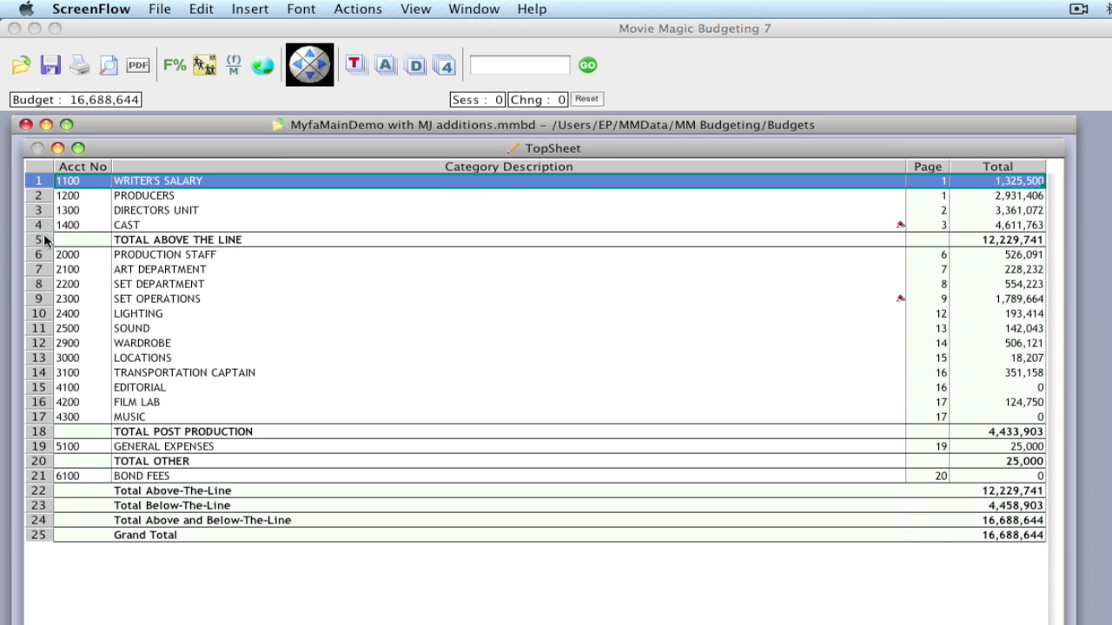
click(41, 225)
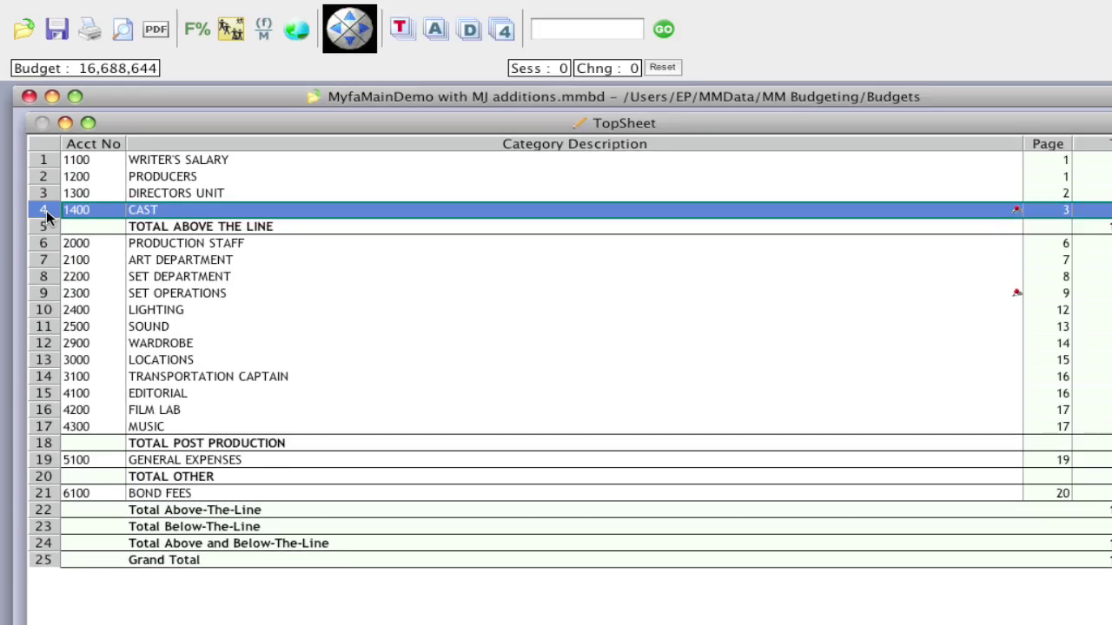
right_click(40, 226)
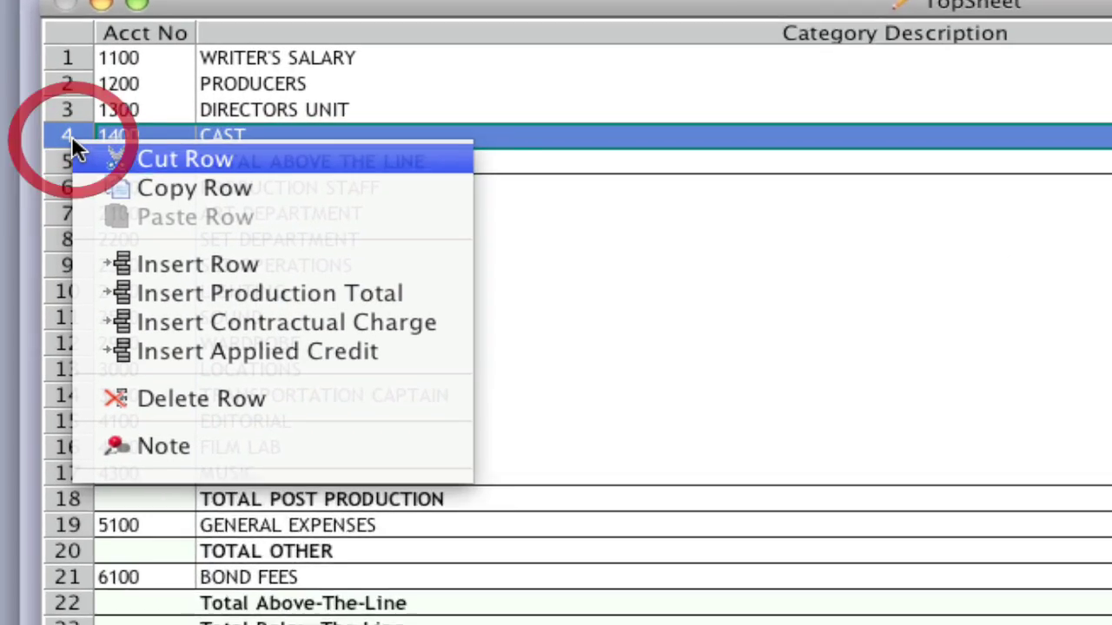
click(108, 462)
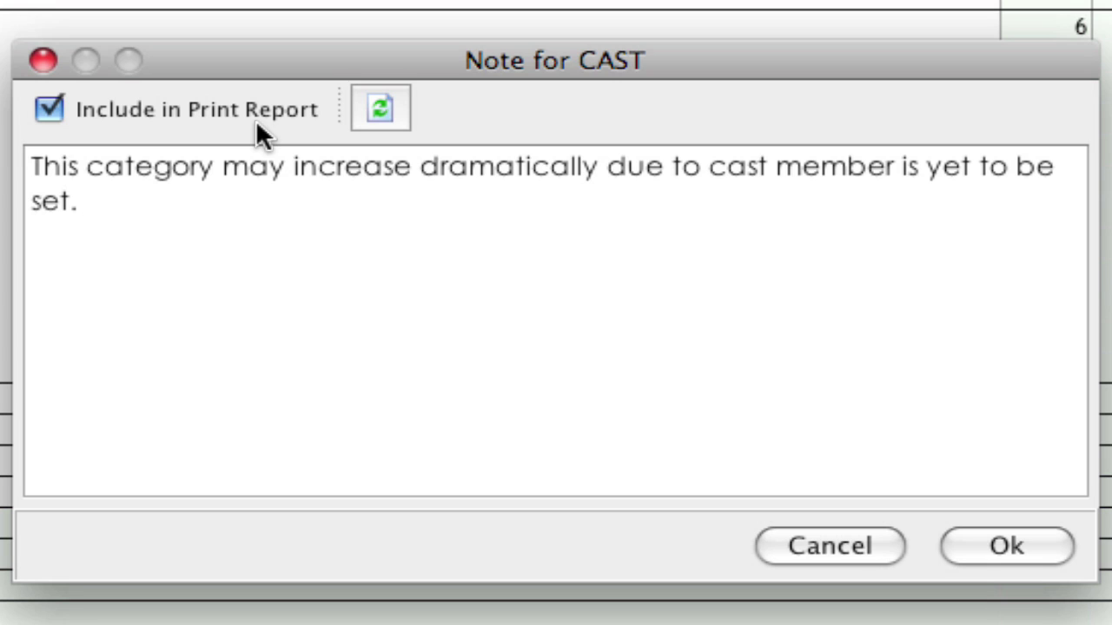
click(256, 119)
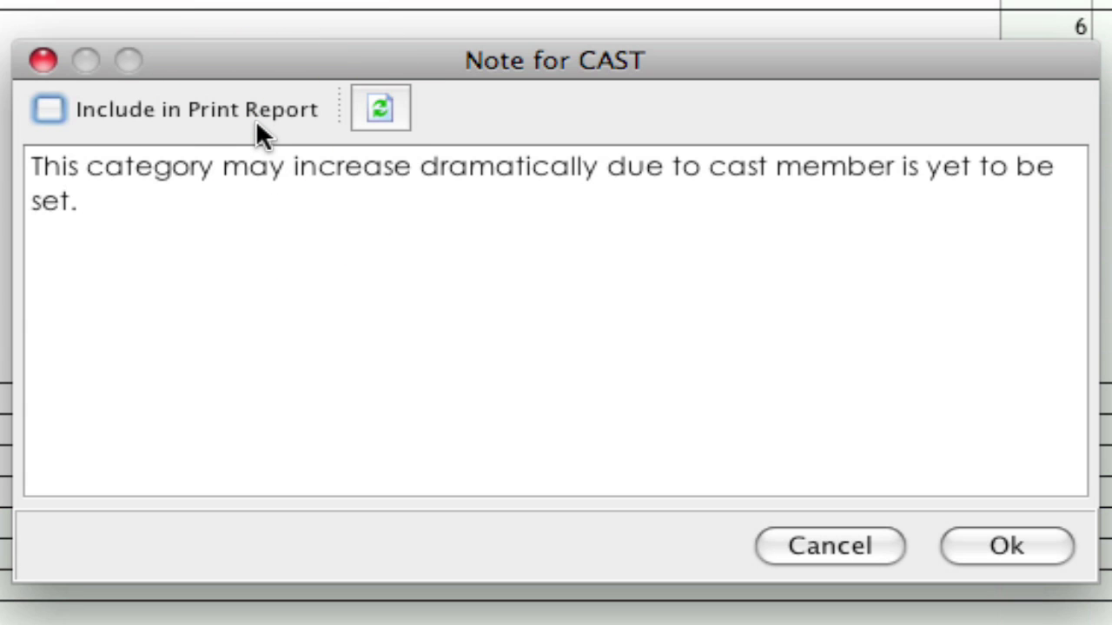
click(257, 117)
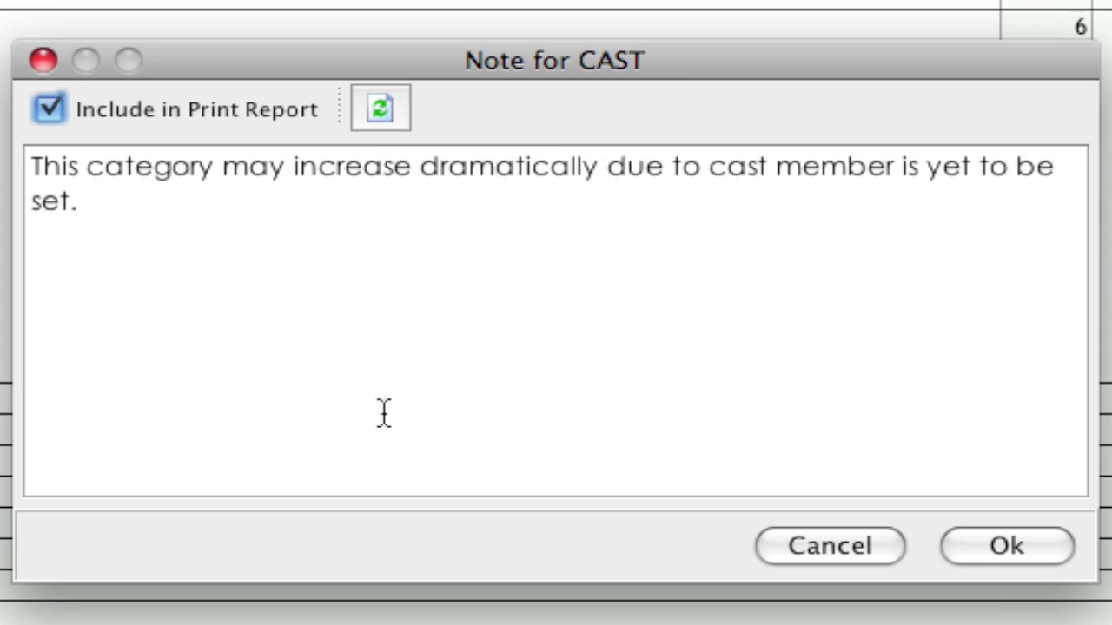
click(992, 548)
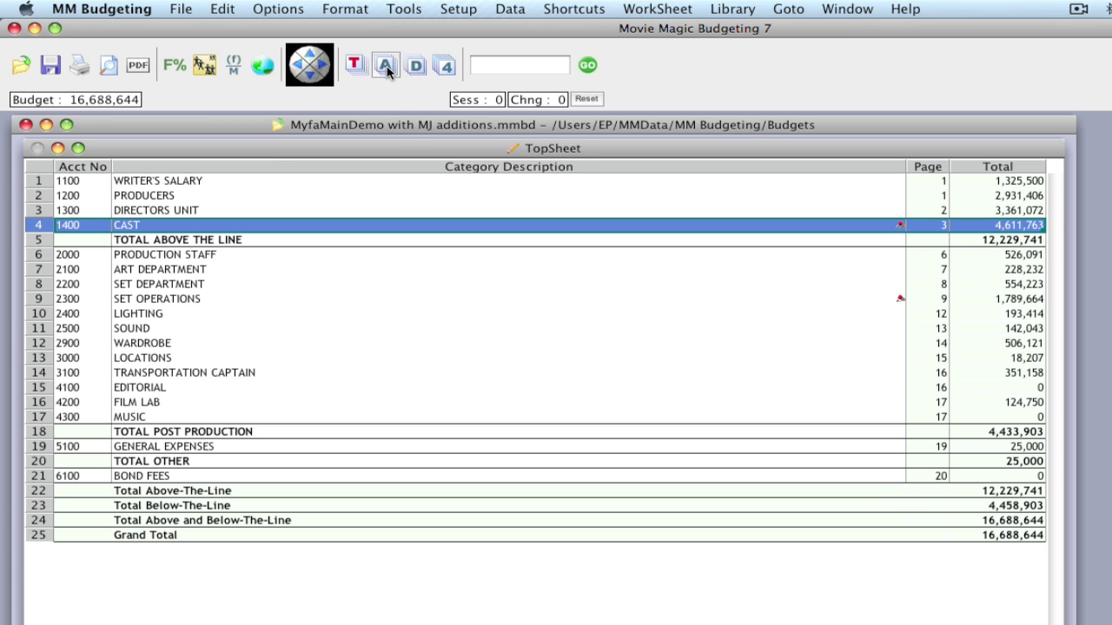
- Drill to 1401 PRINCIPALS and add the print-included note 'Rate based on shooting schedule' to MARY PERFECT
click(412, 67)
click(414, 67)
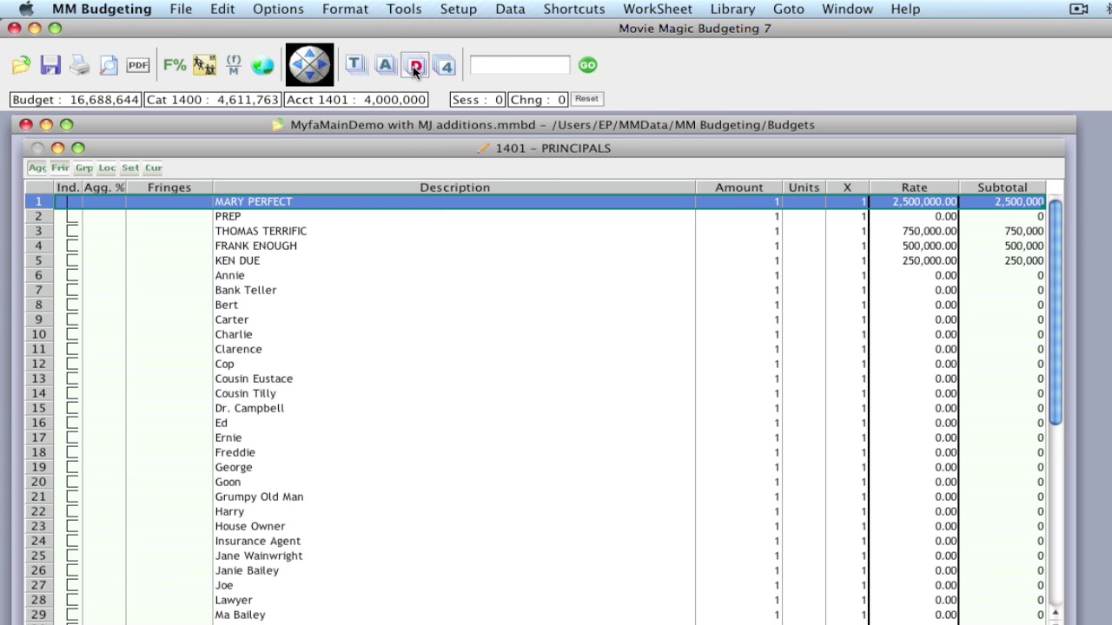
right_click(38, 209)
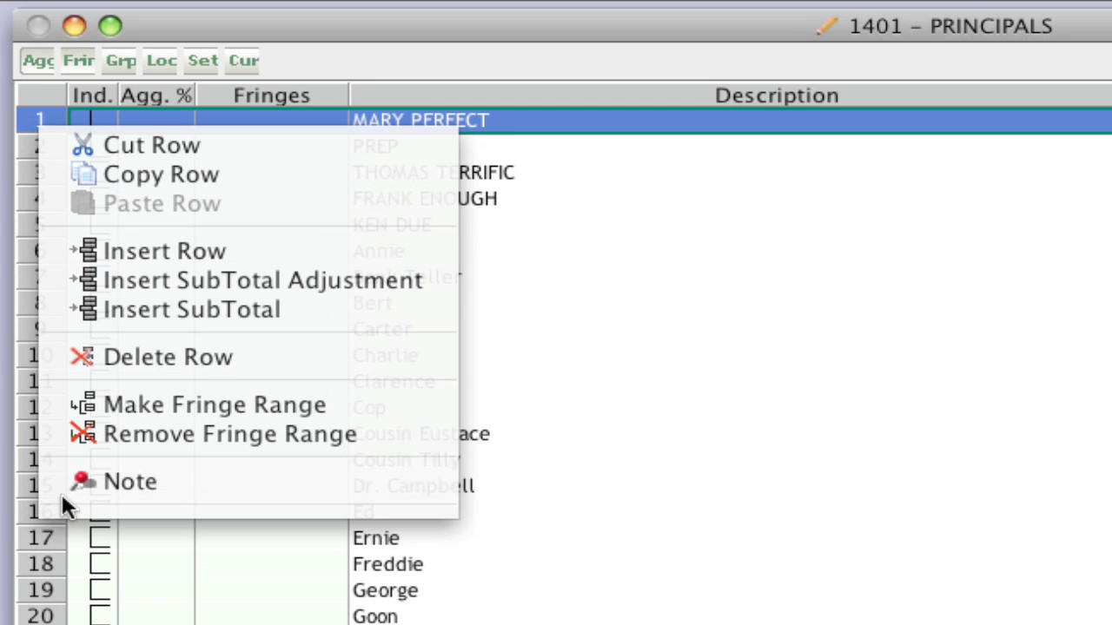
click(55, 483)
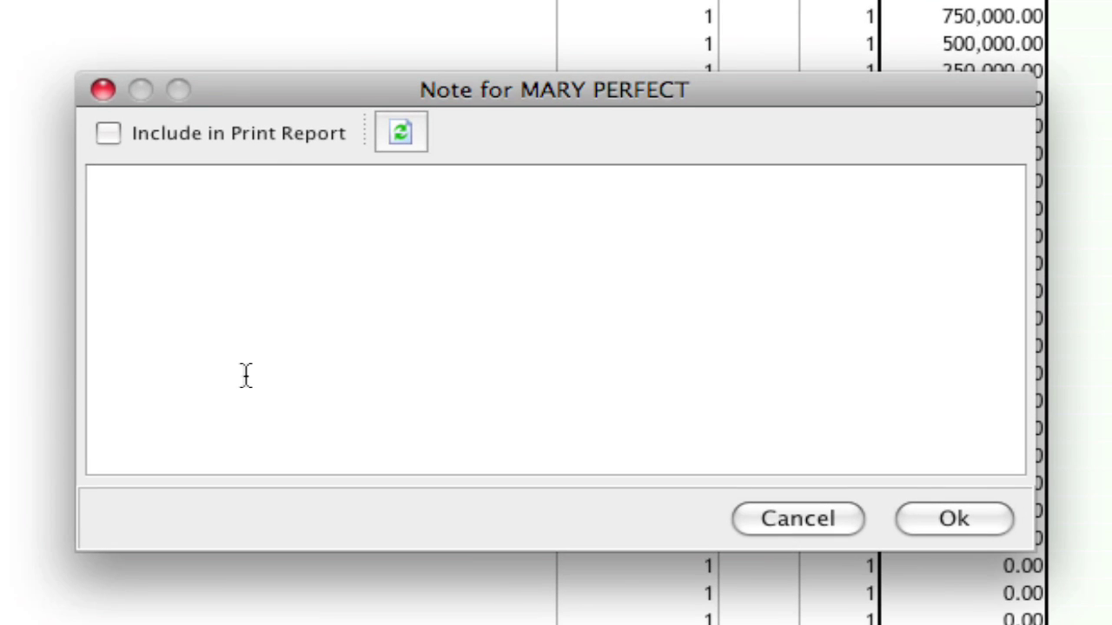
text(Rate bas)
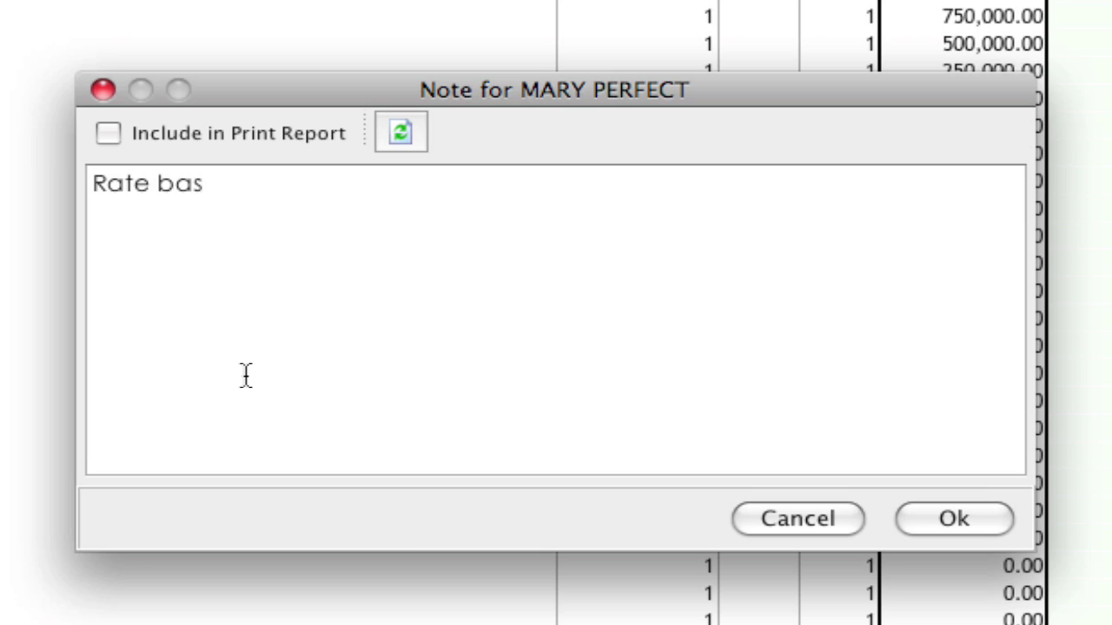
text(ed on )
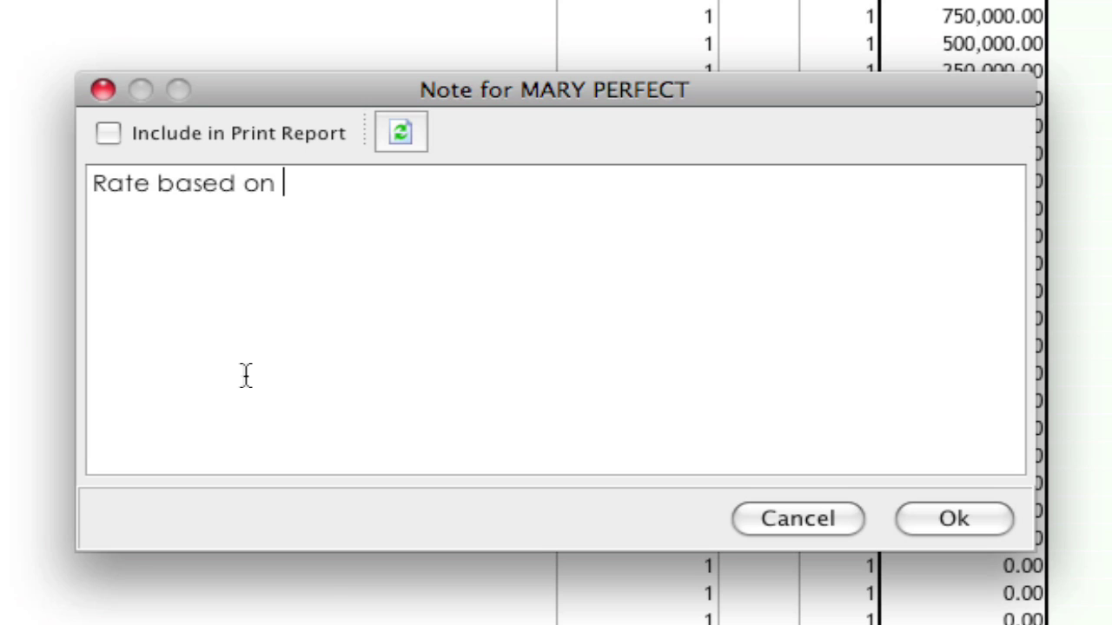
text(shooting sch)
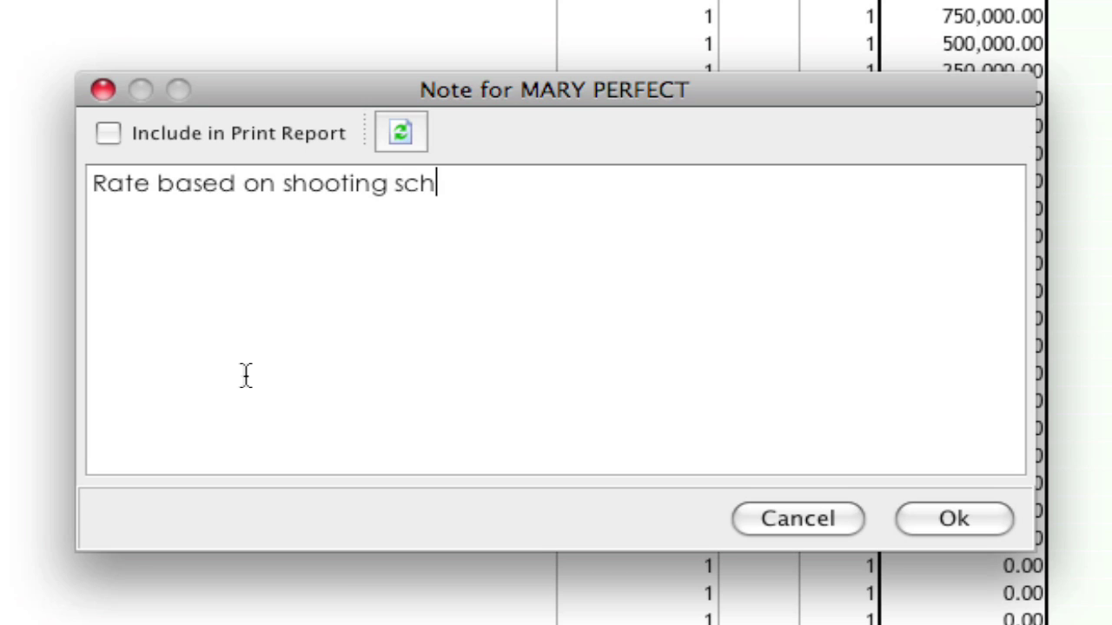
text(edule)
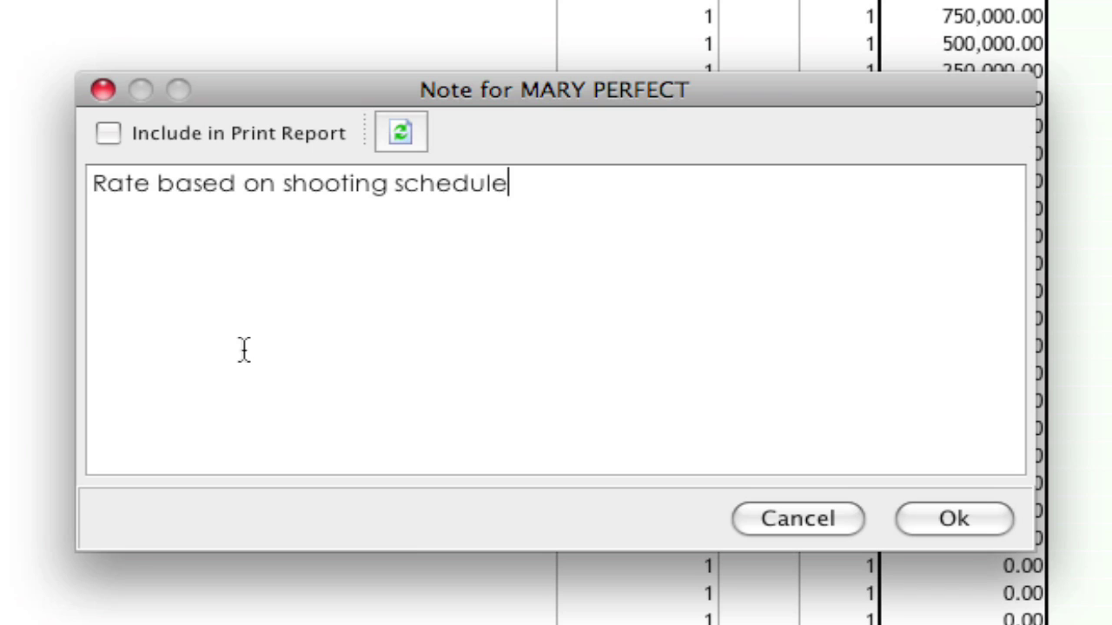
click(109, 133)
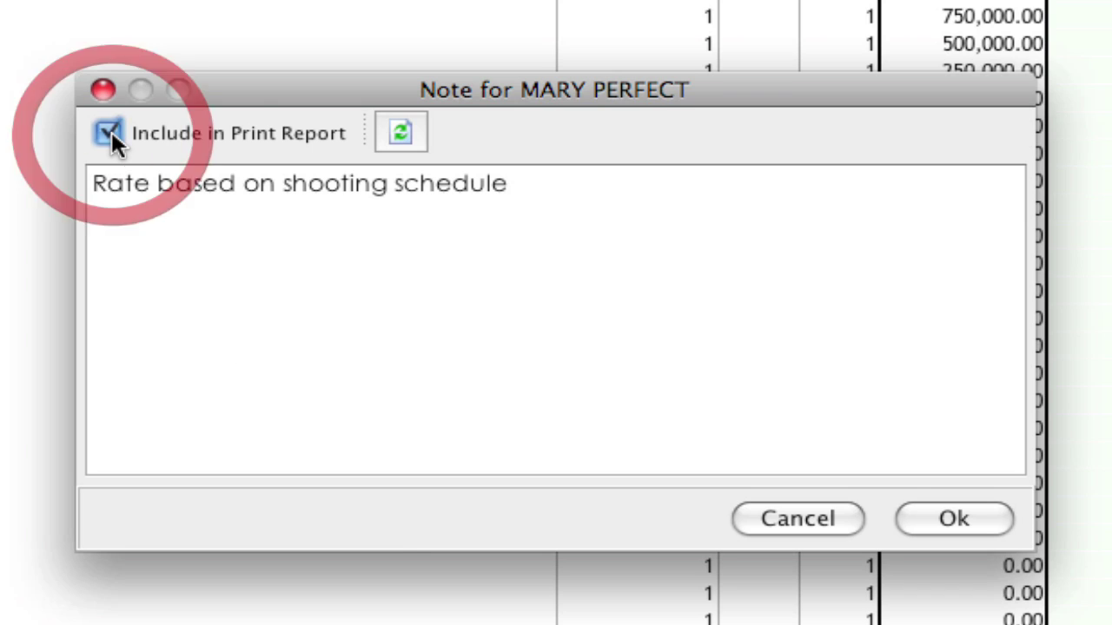
click(965, 514)
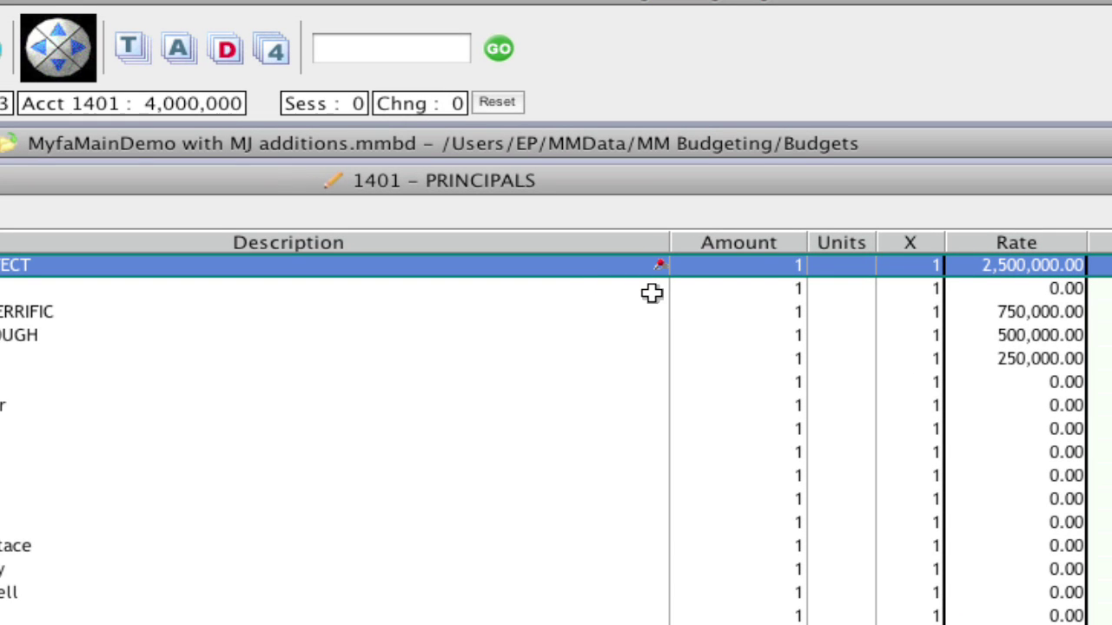
click(663, 292)
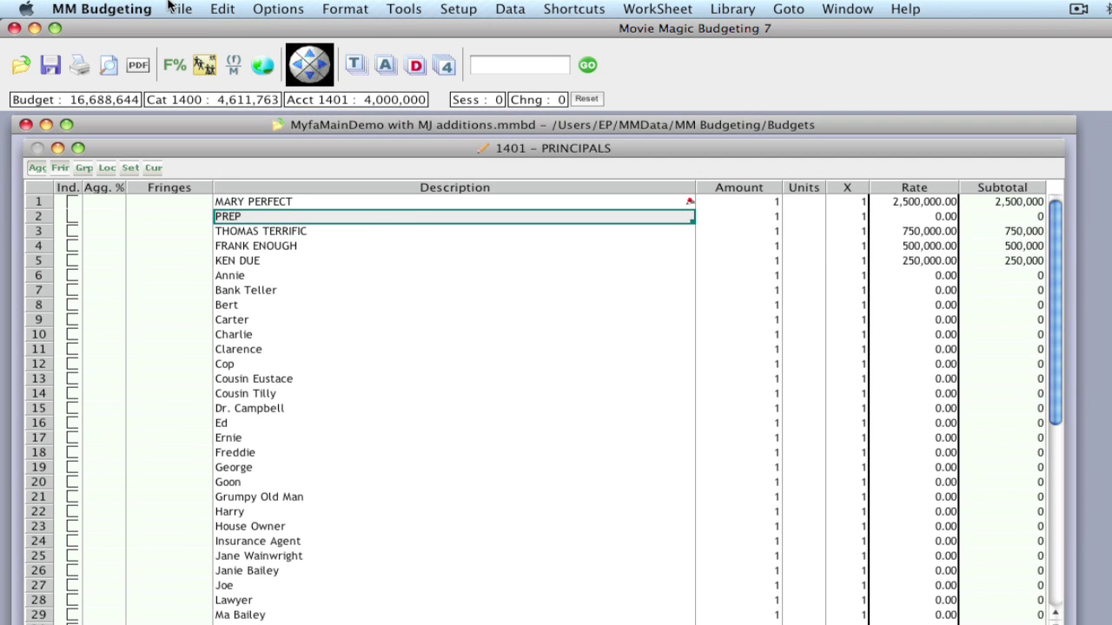
- Preview the full budget report from Print Setup and scroll to the Notes page showing both notes
click(177, 9)
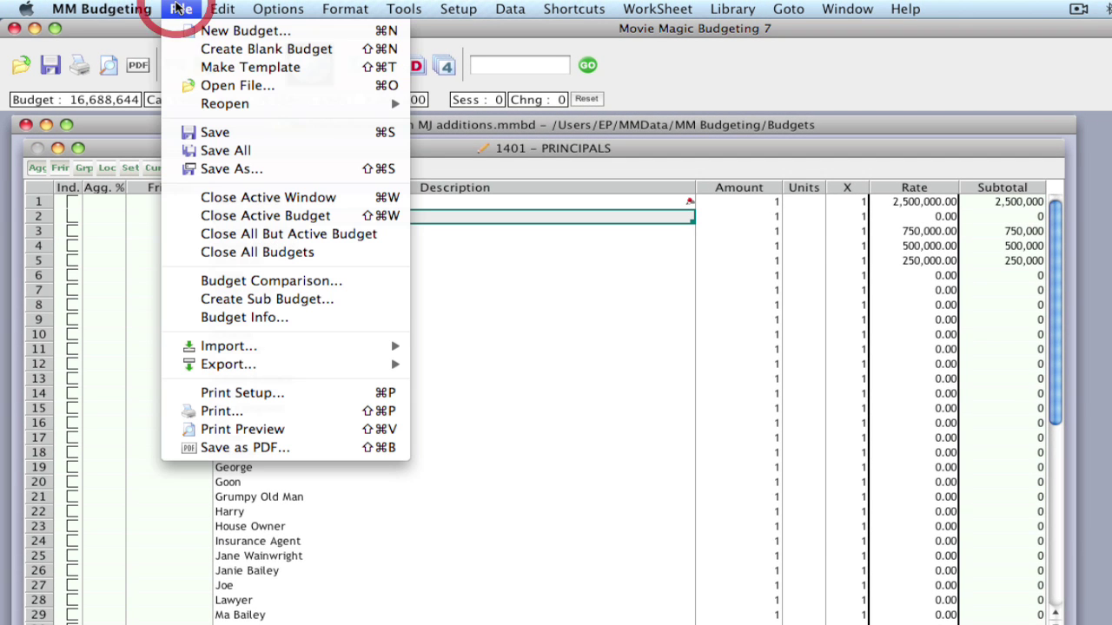
click(179, 393)
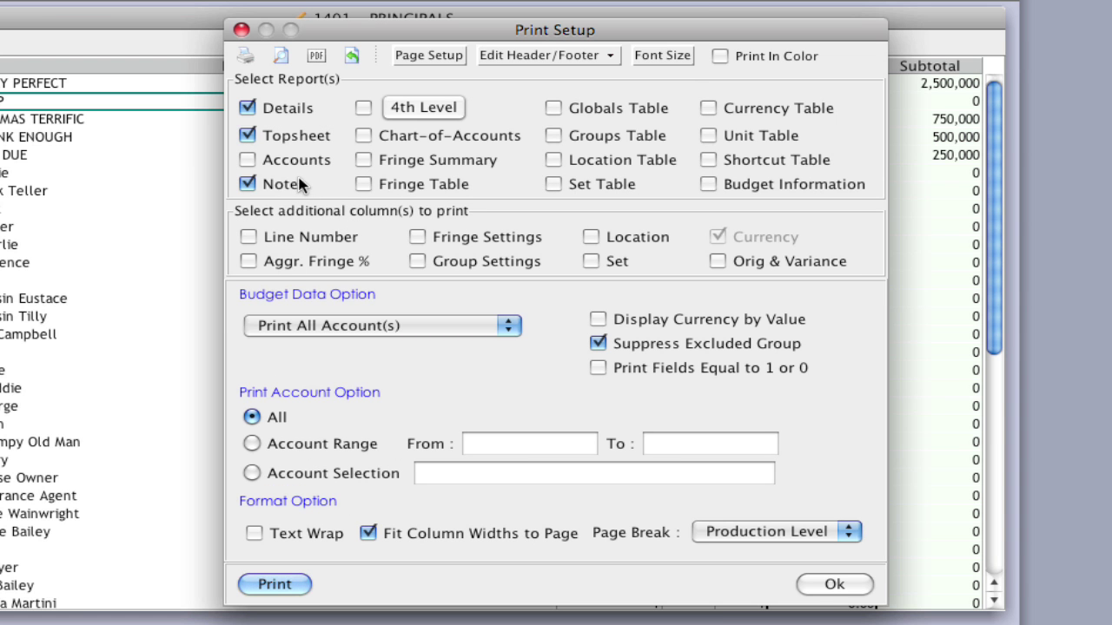
click(287, 60)
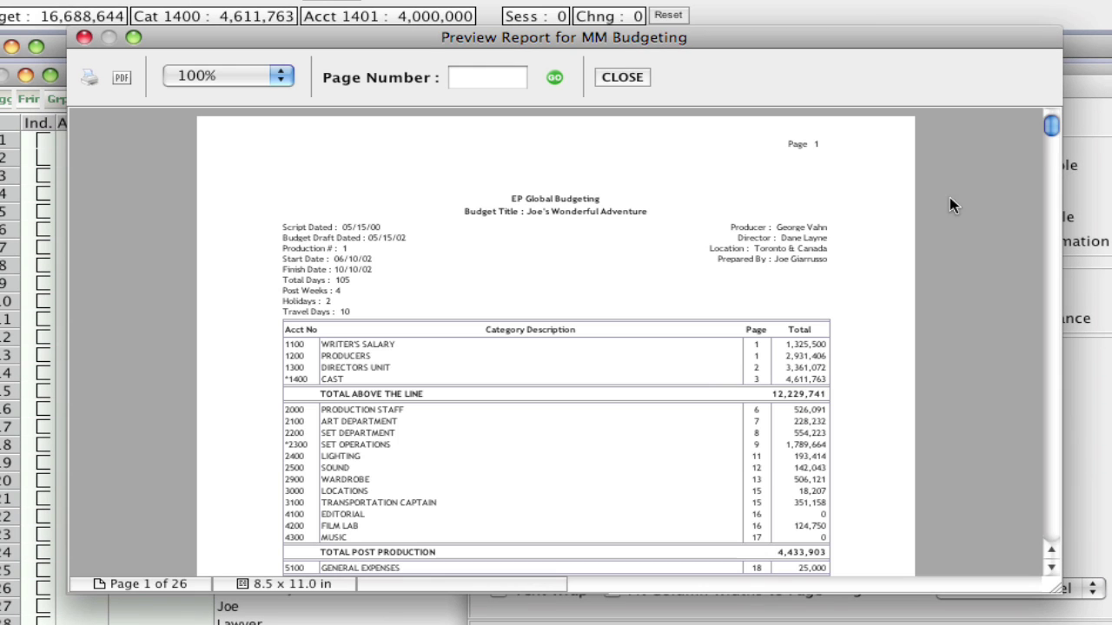
drag(1050, 128, 1084, 519)
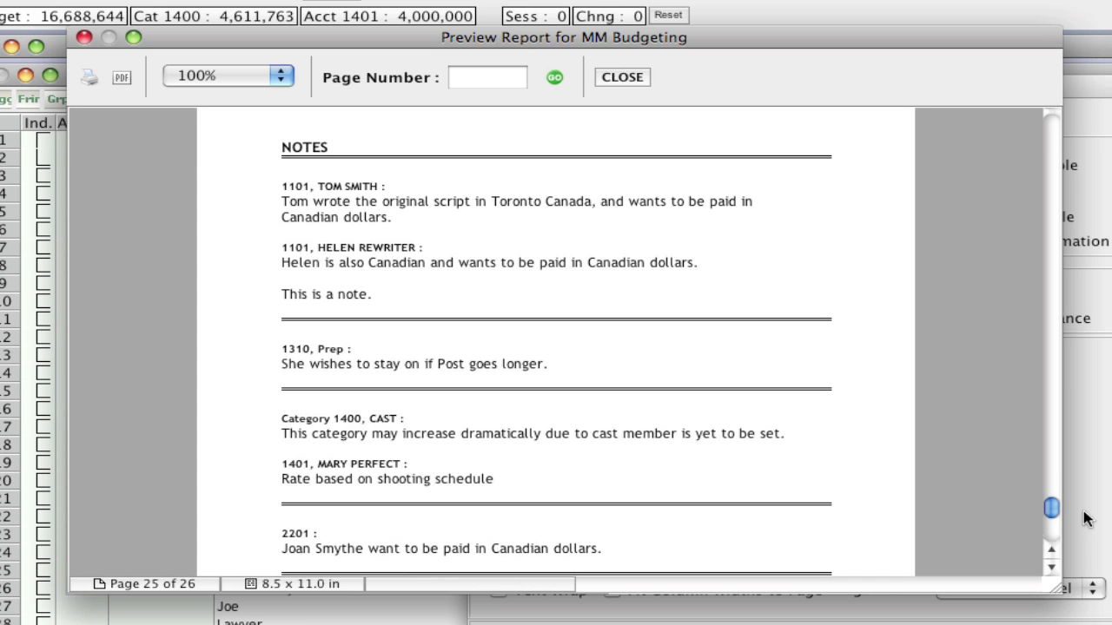
click(85, 39)
- Uncheck Topsheet and Details so only Notes print, then preview the two-page notes report
click(540, 169)
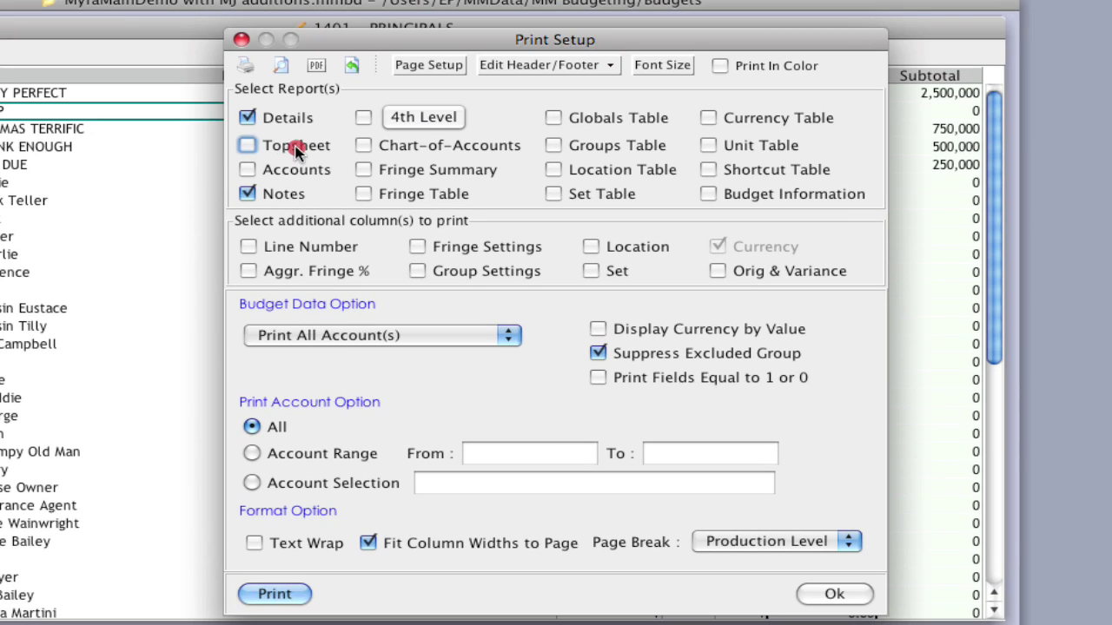
click(285, 116)
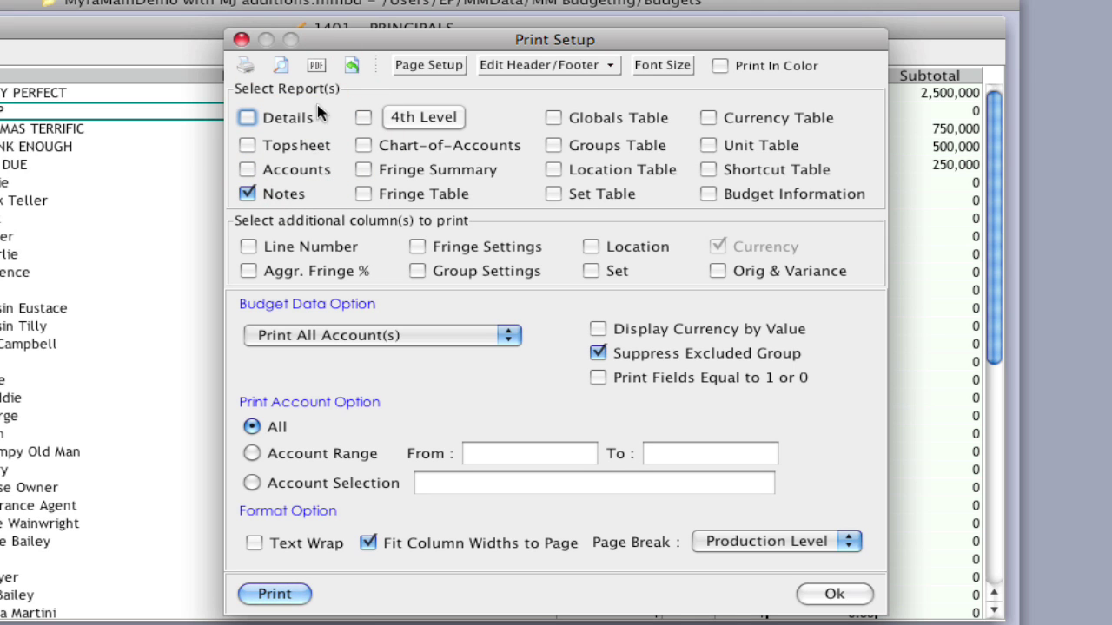
click(279, 66)
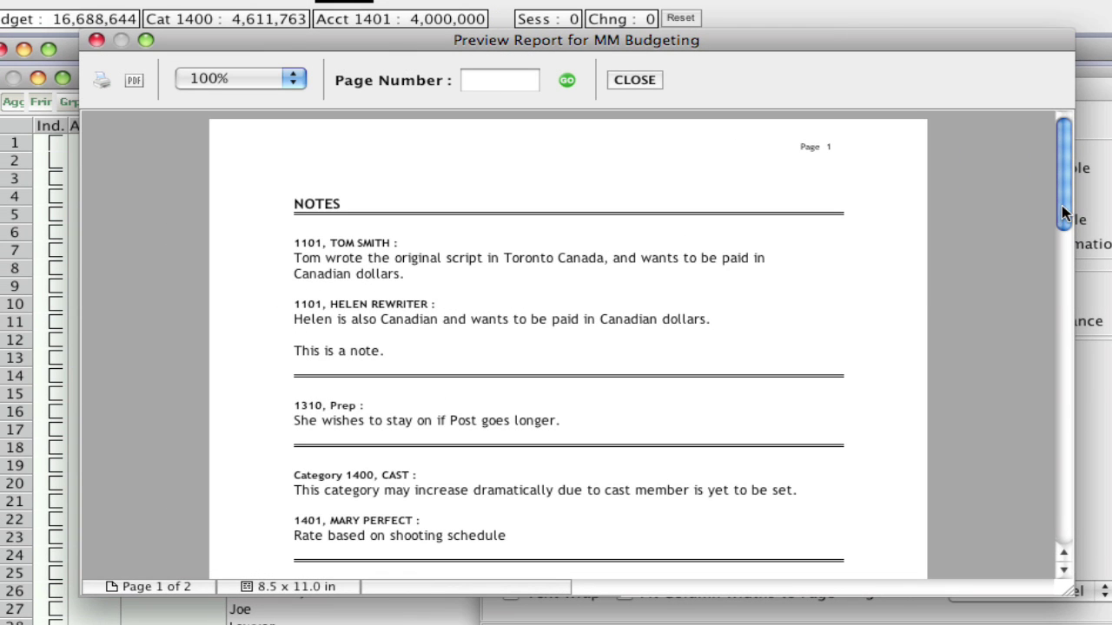
drag(1062, 205, 1055, 183)
click(97, 40)
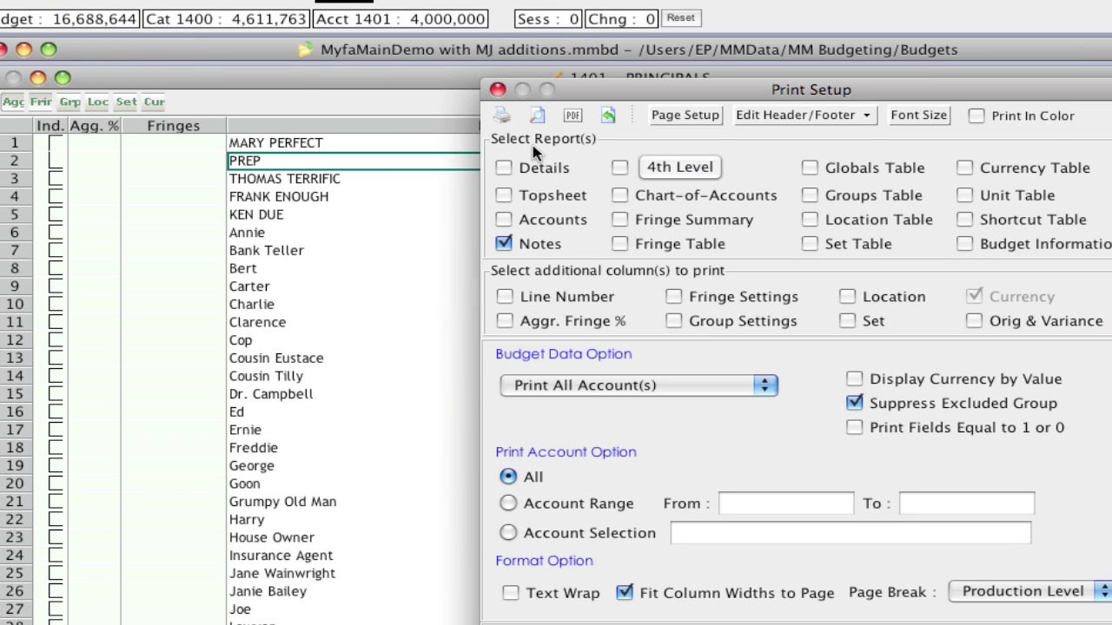
- Close Print Setup and open the Make Subset dialog via File > Create Sub Budget
click(496, 89)
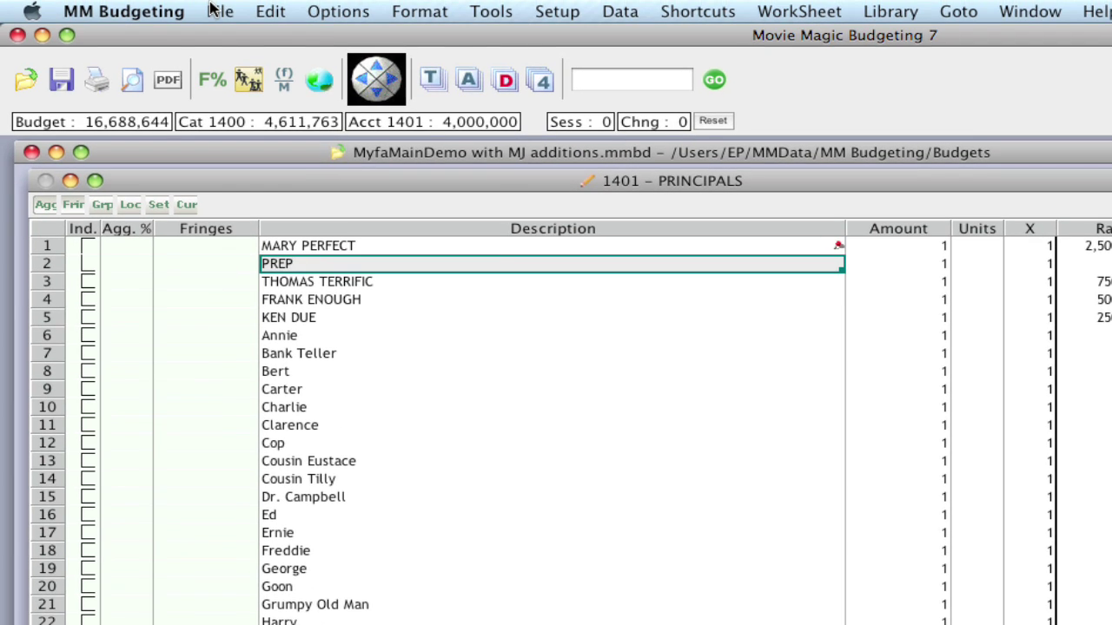
click(217, 12)
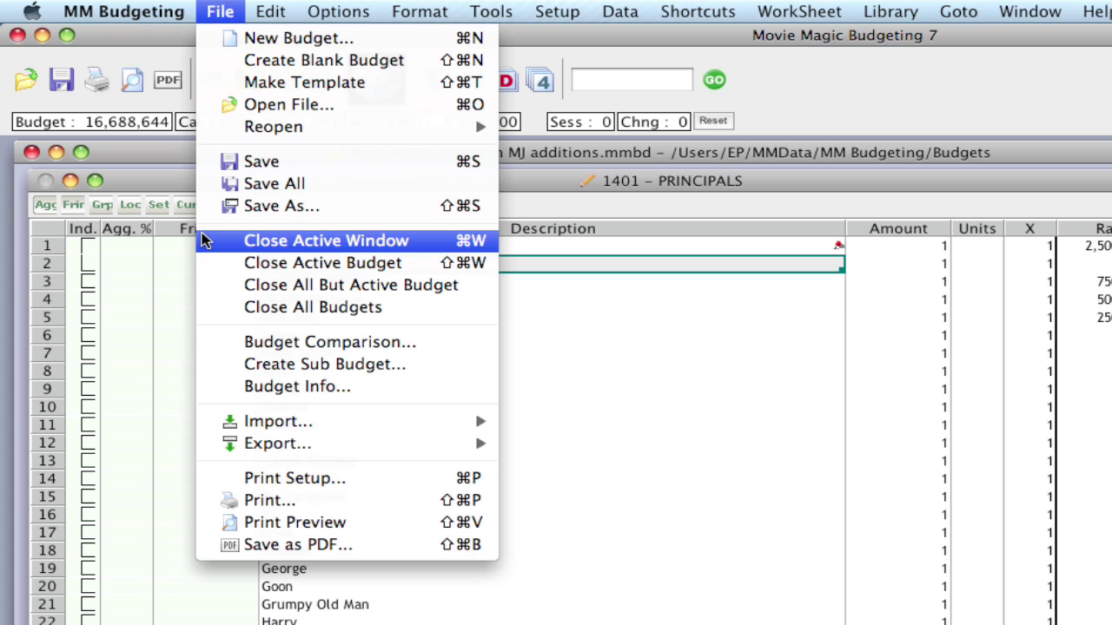
click(217, 370)
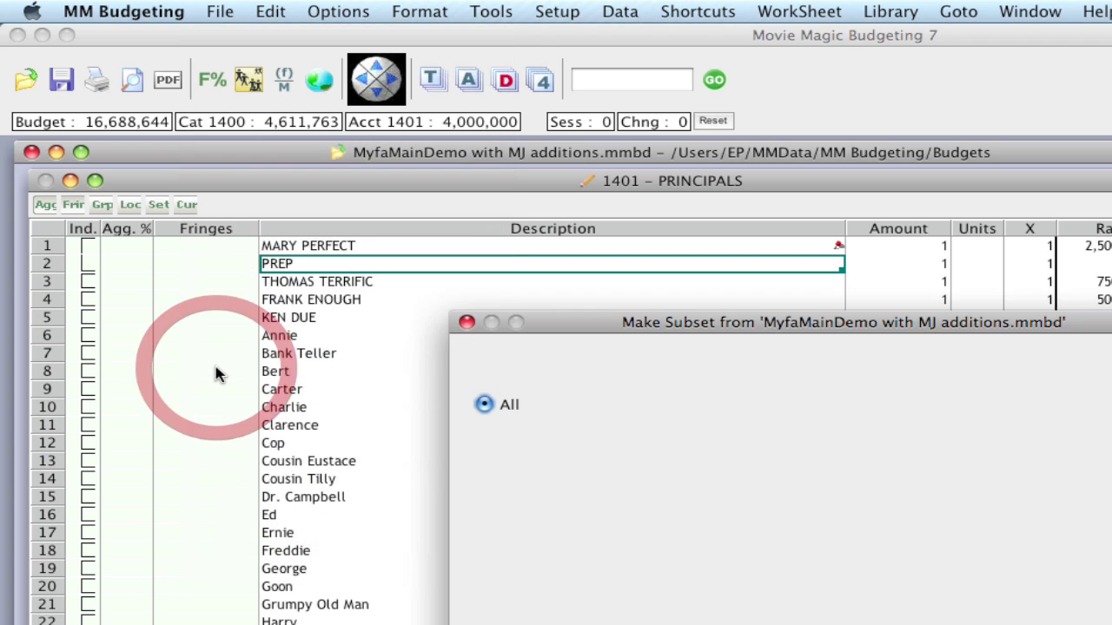